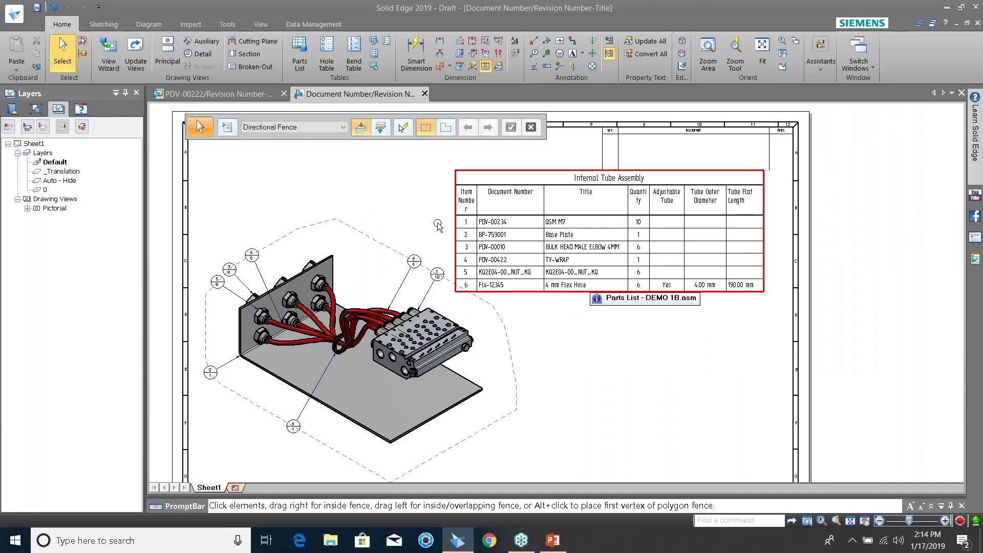
- Close the Internal Tube Assembly draft tab, which raises the prompt to save changes to Draft1
{"action": "left_click", "coordinate": [425, 94]}
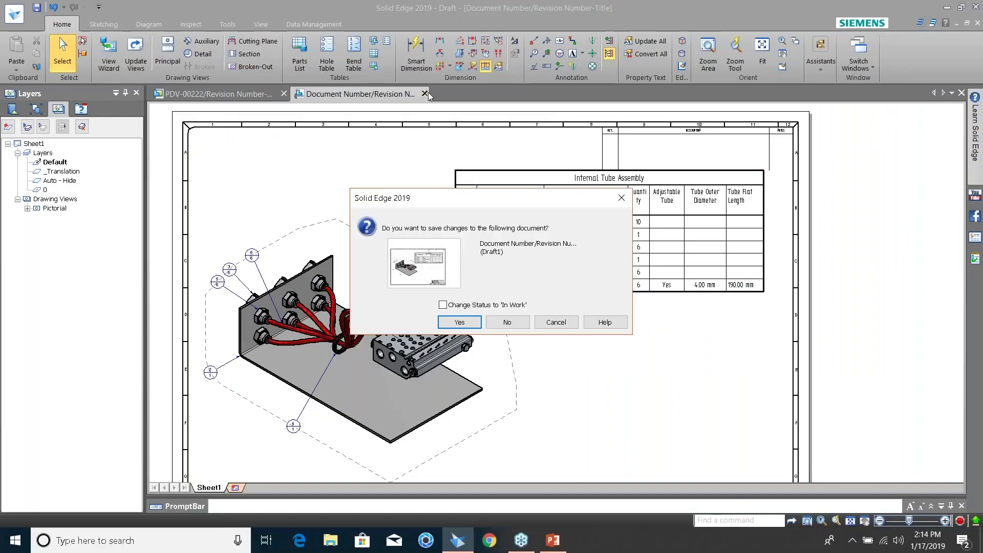
- Dismiss the save prompt, close the PDV-00222 tubing model, and open Grinder Assembly from Recent Files
{"action": "key", "text": "Escape"}
{"action": "left_click", "coordinate": [284, 93]}
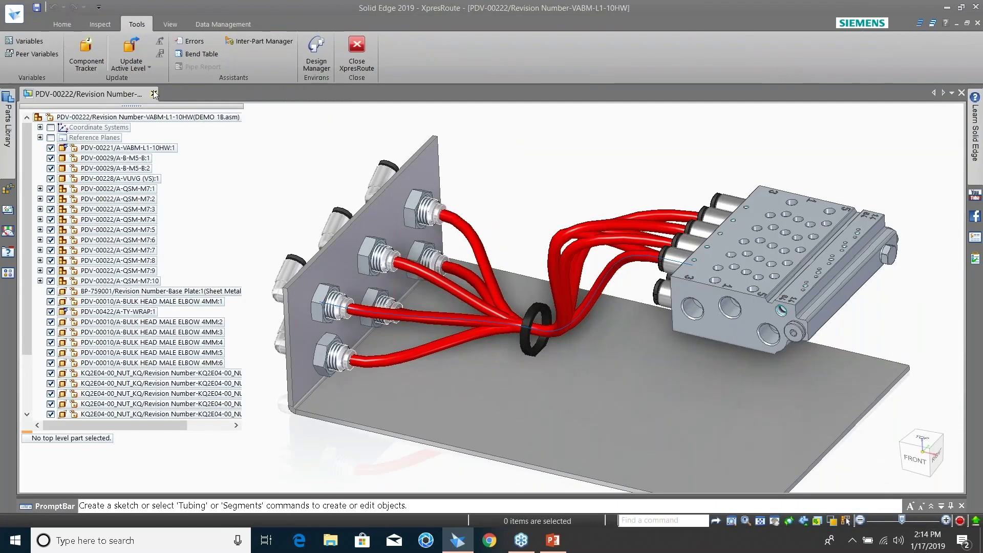
{"action": "left_click", "coordinate": [155, 94]}
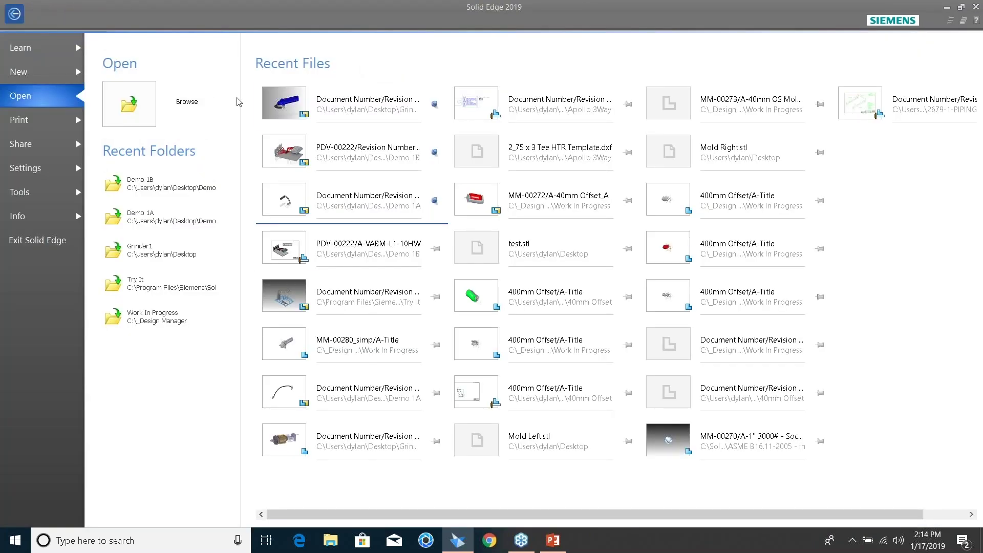
{"action": "left_click", "coordinate": [279, 114]}
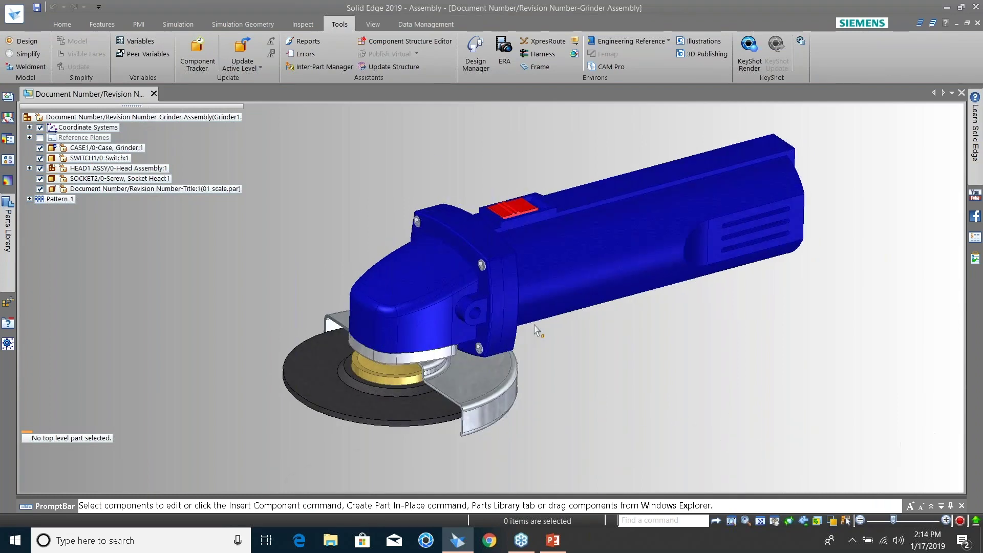
{"action": "left_click", "coordinate": [372, 26]}
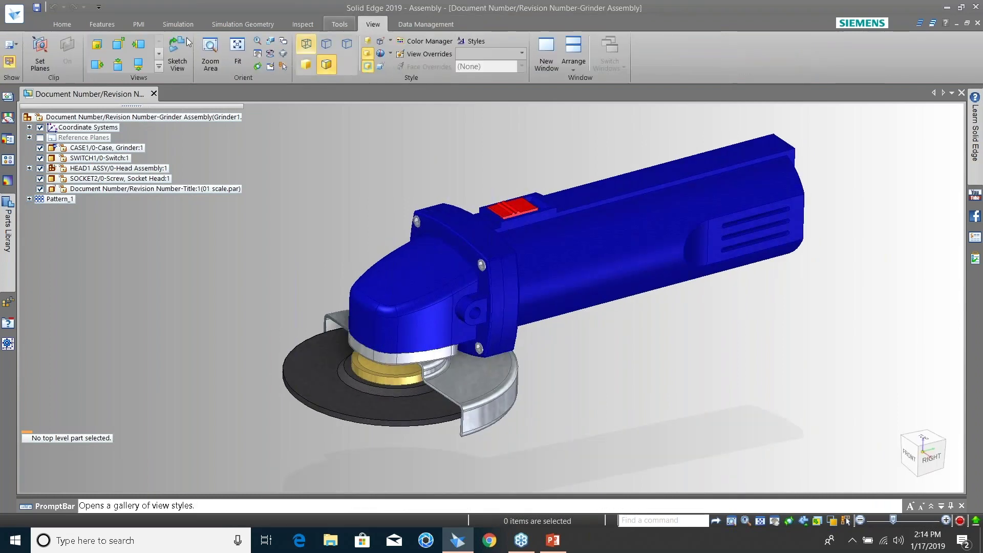
- Clip the grinder between two planes offset from a body face to view the motor, then turn clipping off
{"action": "left_click", "coordinate": [40, 54]}
{"action": "left_click", "coordinate": [517, 223]}
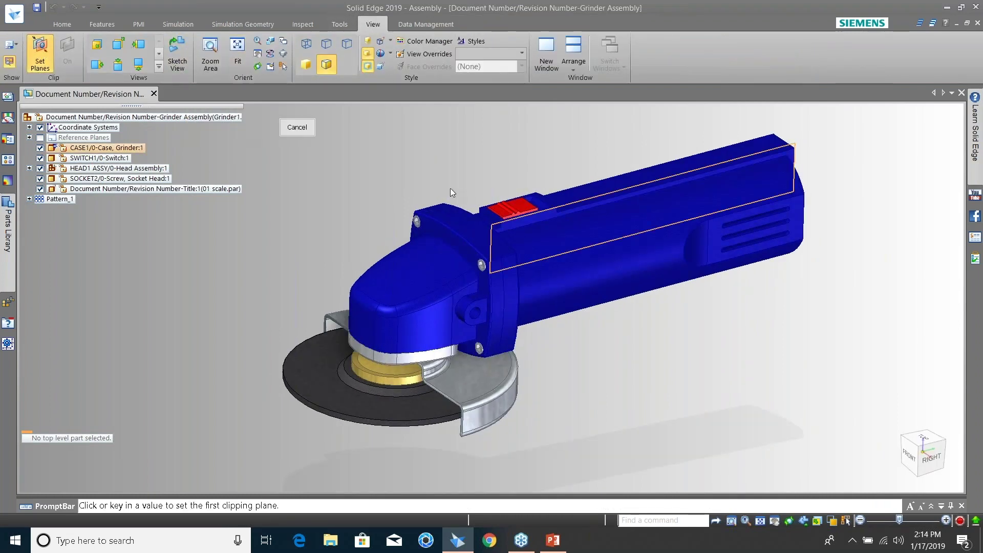
{"action": "left_click", "coordinate": [420, 288]}
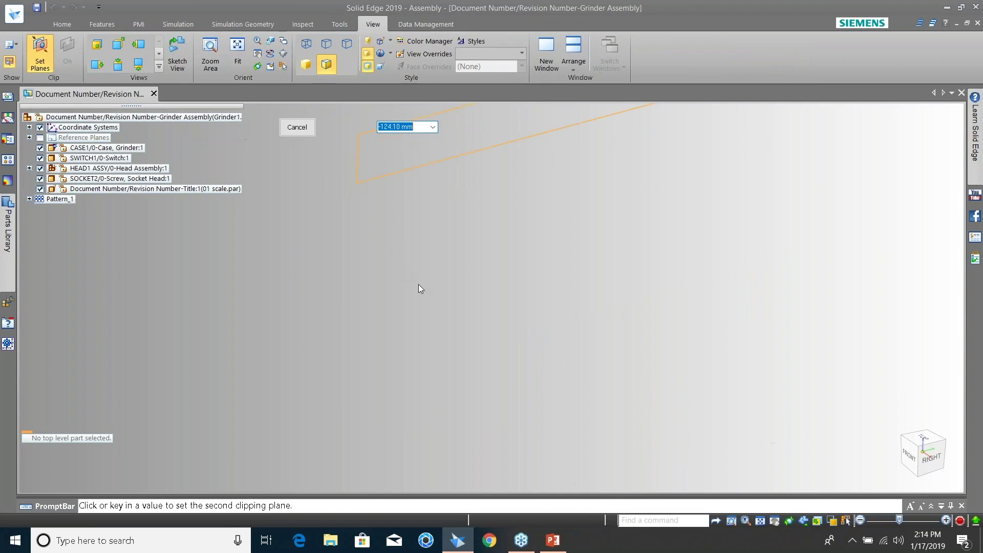
{"action": "left_click", "coordinate": [522, 385]}
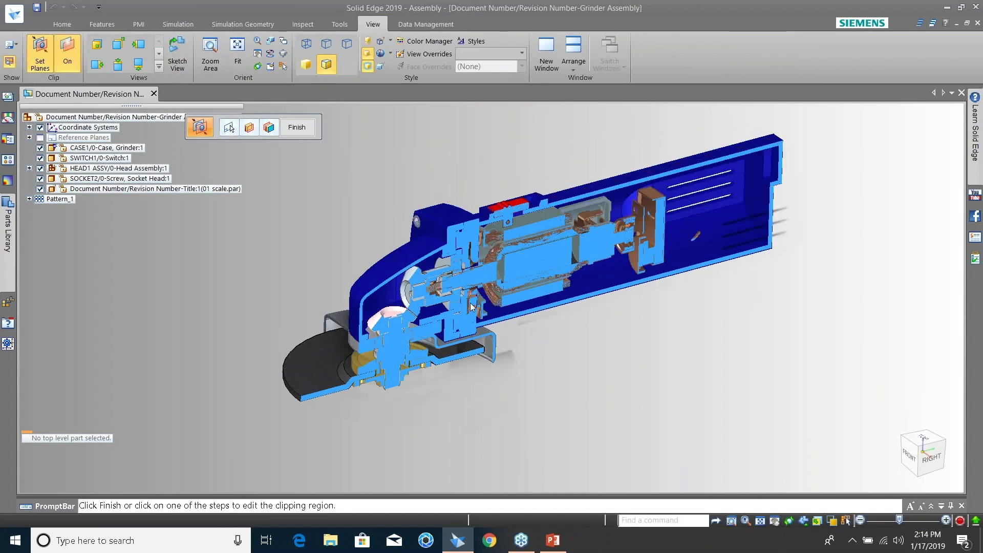
{"action": "scroll", "coordinate": [357, 266], "scroll_direction": "up", "scroll_amount": 6}
{"action": "scroll", "coordinate": [263, 330], "scroll_direction": "down", "scroll_amount": 5}
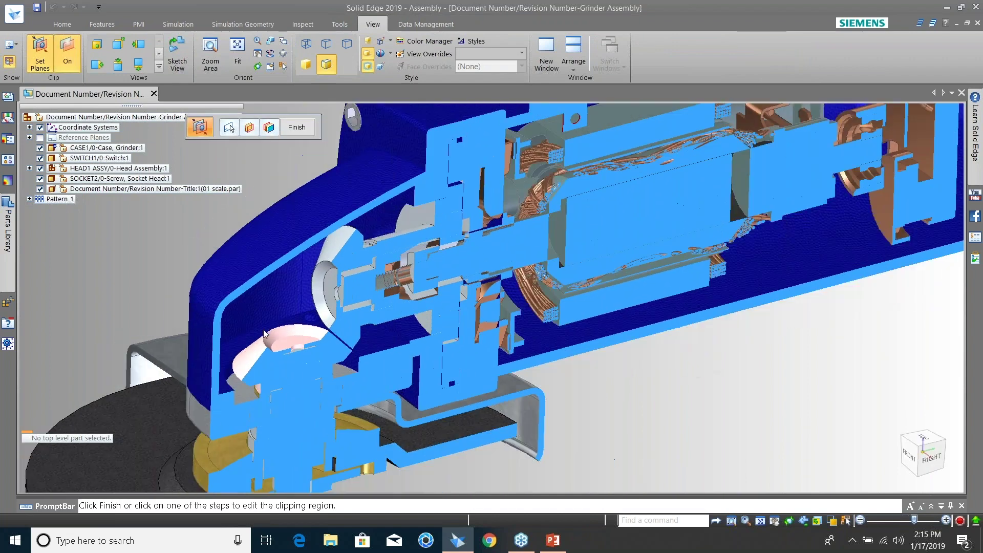
{"action": "scroll", "coordinate": [450, 195], "scroll_direction": "up", "scroll_amount": 4}
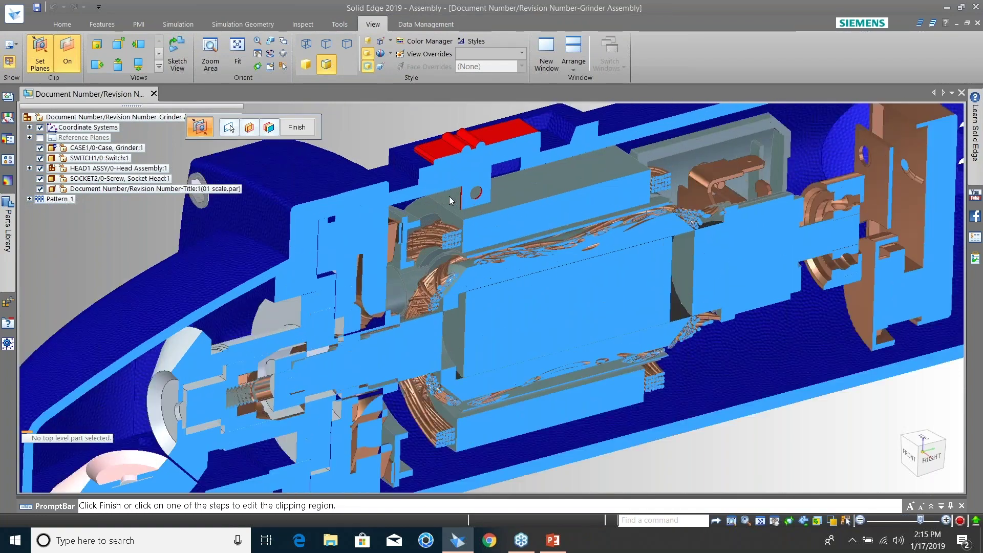
{"action": "scroll", "coordinate": [389, 276], "scroll_direction": "down", "scroll_amount": 2}
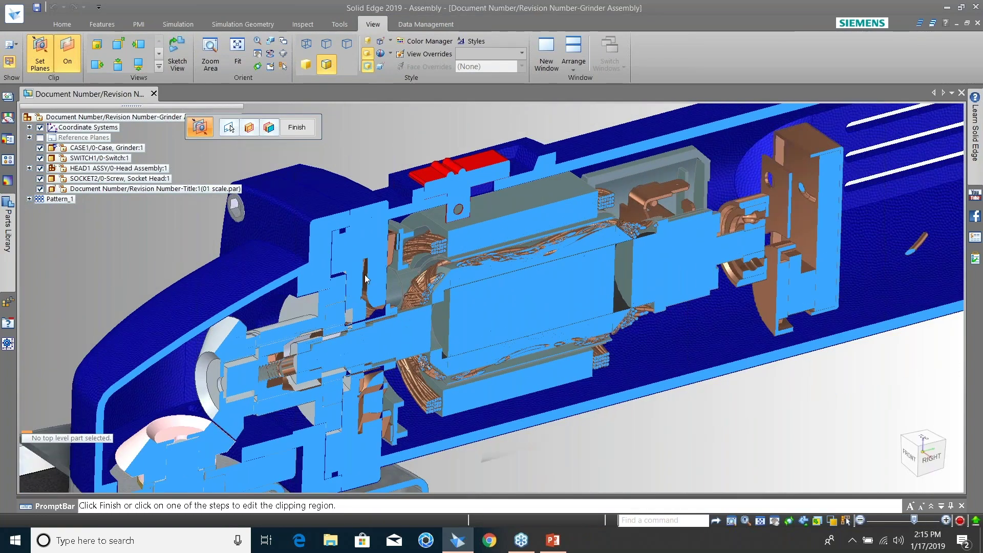
{"action": "scroll", "coordinate": [710, 216], "scroll_direction": "down", "scroll_amount": 5}
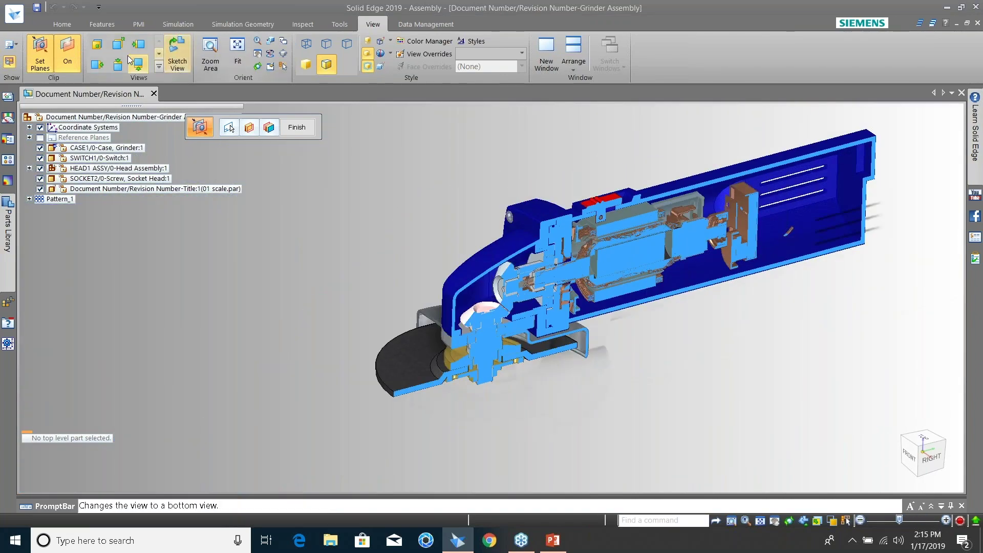
{"action": "left_click", "coordinate": [69, 62]}
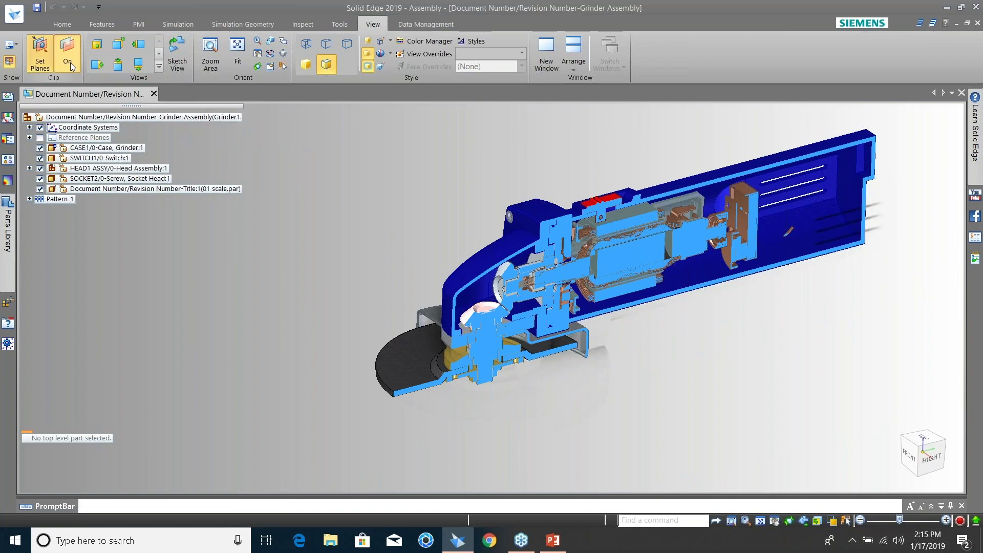
{"action": "left_click", "coordinate": [338, 24]}
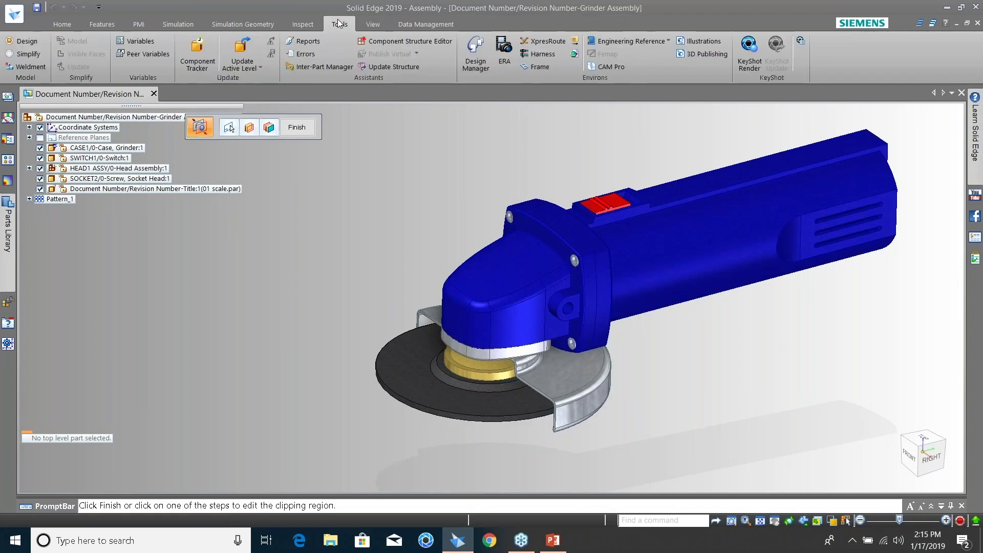
- In Simplify Model, create a box enclosure around the grinder case oriented by a housing face, then undo it
{"action": "left_click", "coordinate": [27, 53]}
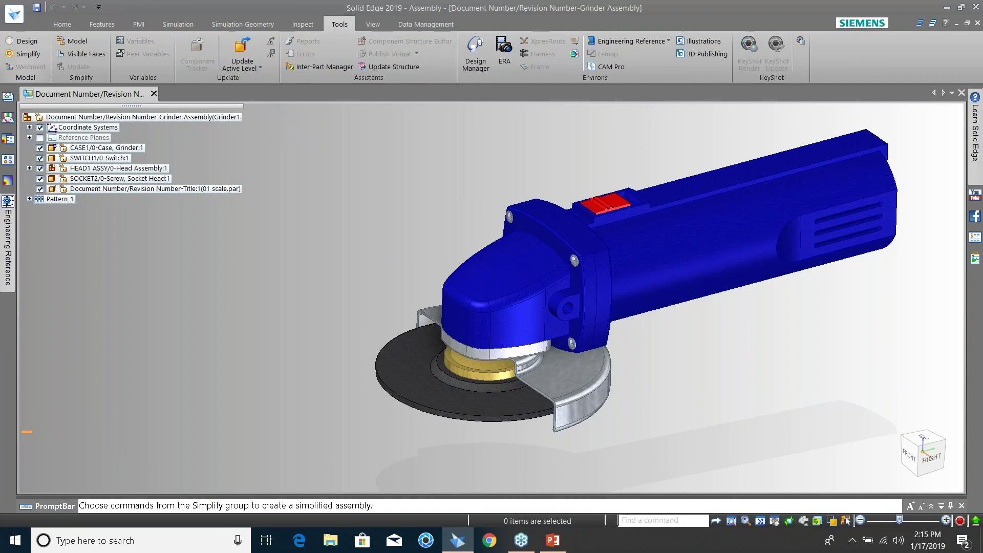
{"action": "left_click", "coordinate": [73, 41]}
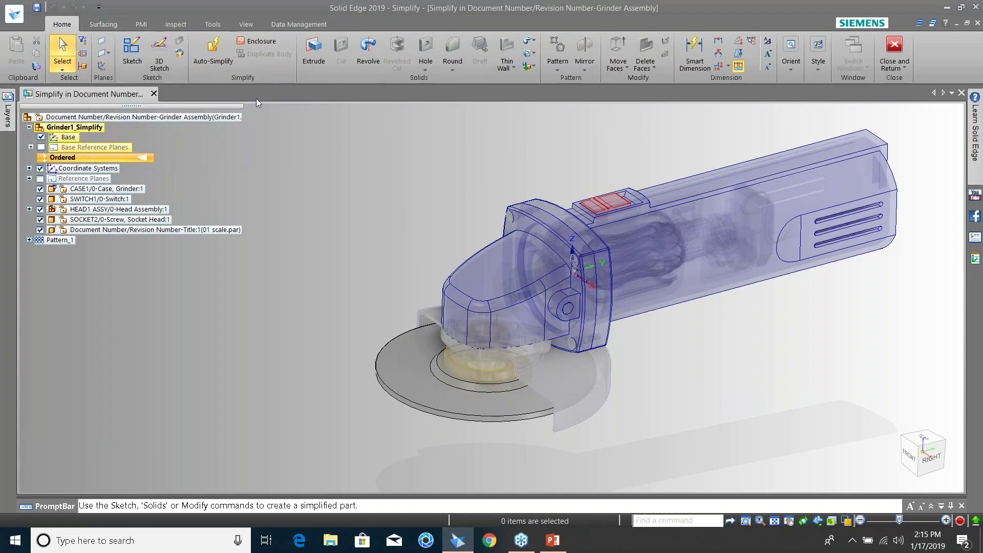
{"action": "left_click", "coordinate": [254, 41]}
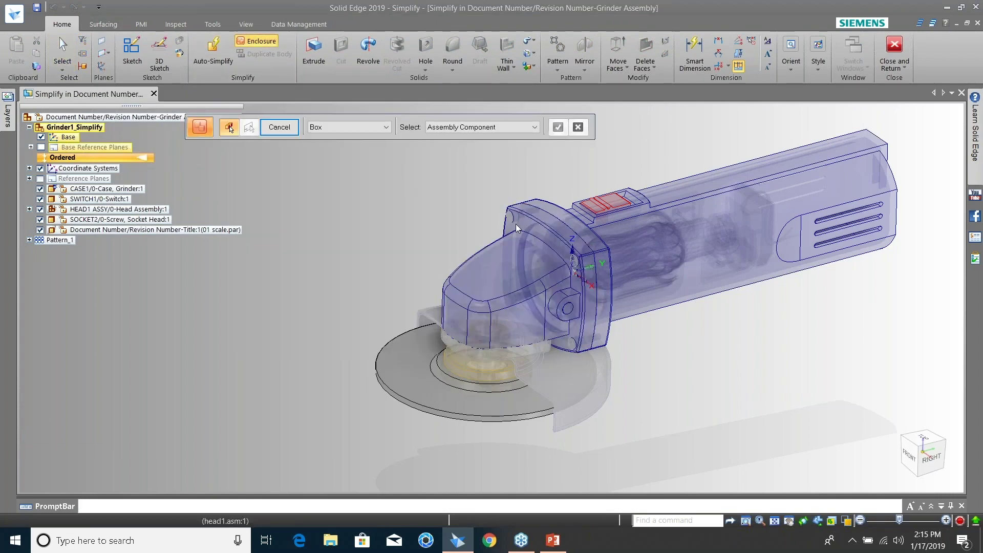
{"action": "left_click", "coordinate": [491, 258]}
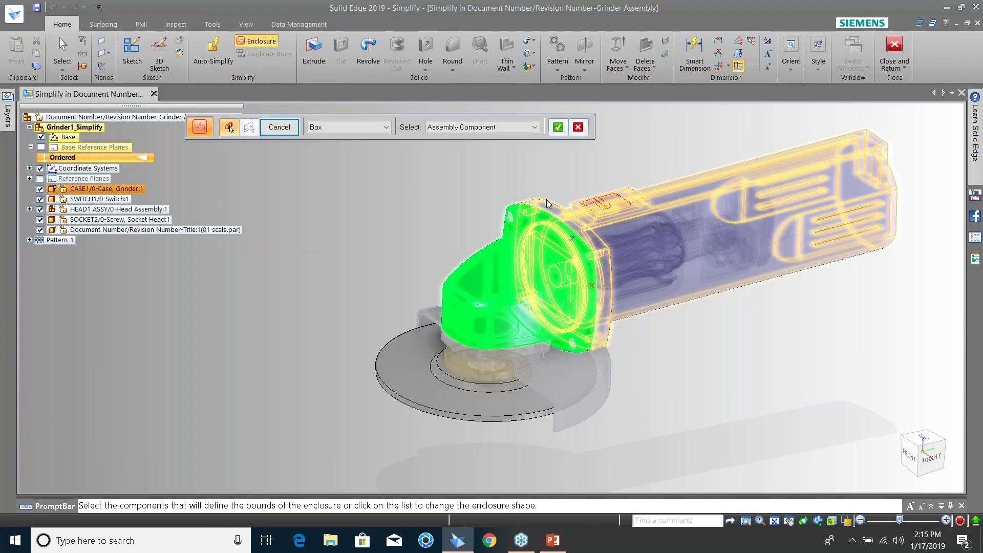
{"action": "right_click", "coordinate": [465, 166]}
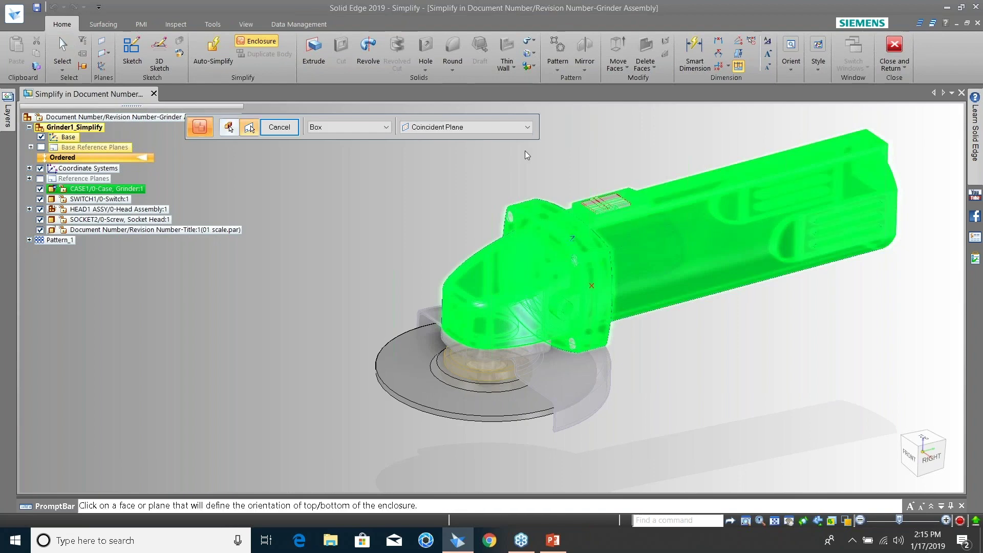
{"action": "left_click", "coordinate": [585, 260]}
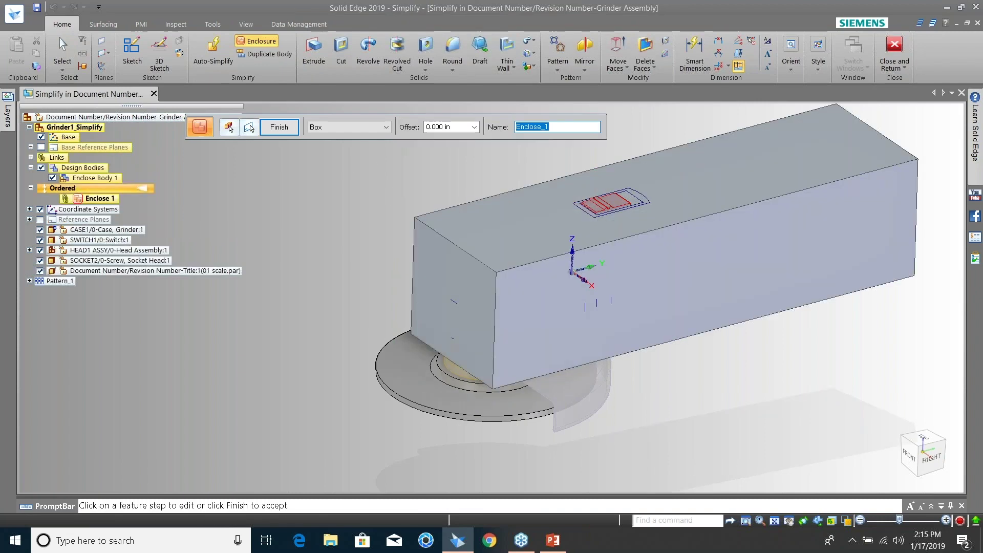
{"action": "middle_click_drag", "start_coordinate": [394, 200], "coordinate": [384, 219]}
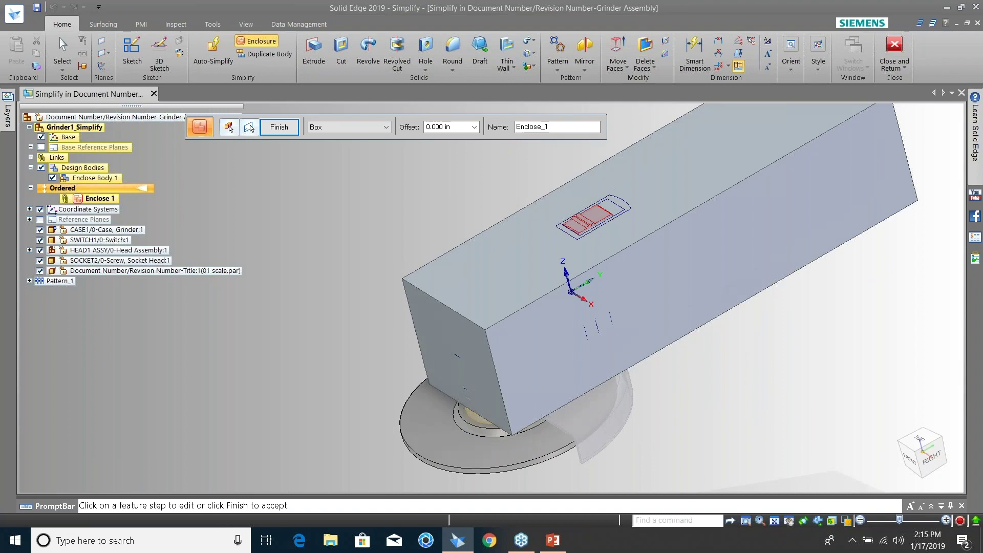
{"action": "left_click", "coordinate": [279, 127]}
{"action": "middle_click_drag", "start_coordinate": [395, 213], "coordinate": [394, 186]}
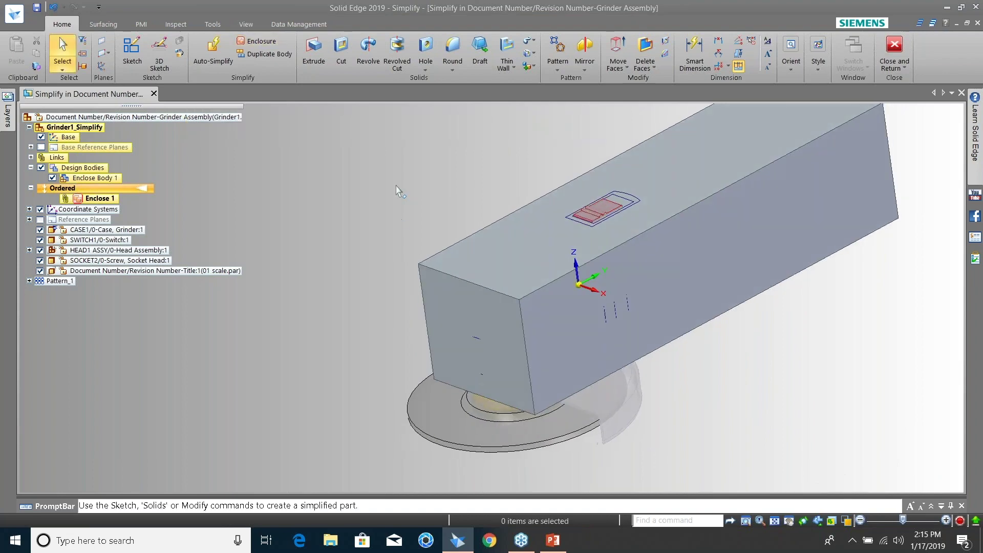
{"action": "left_click", "coordinate": [53, 7]}
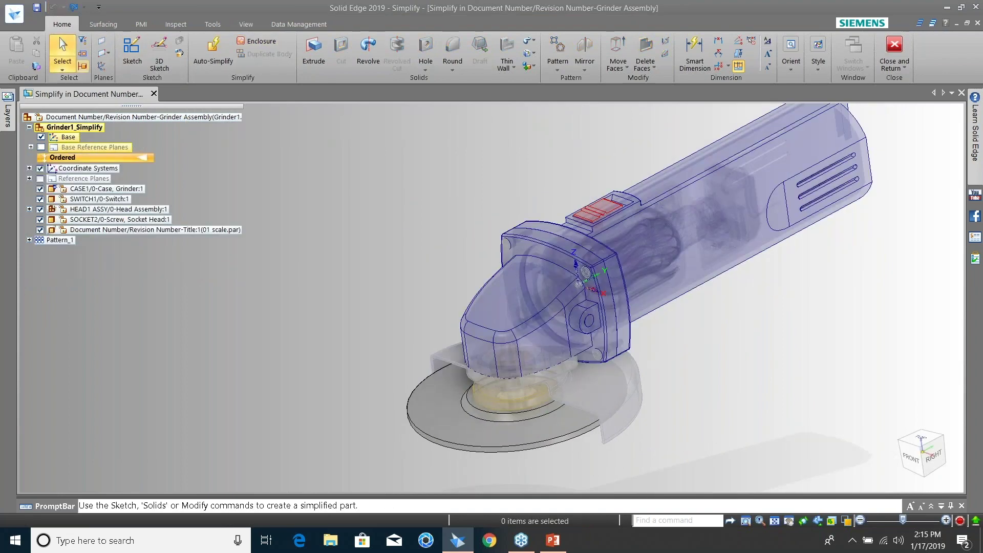
- Run Auto-Simplify with a fence selection covering every grinder component to create Auto-Simplify 1
{"action": "key", "text": "ctrl+i"}
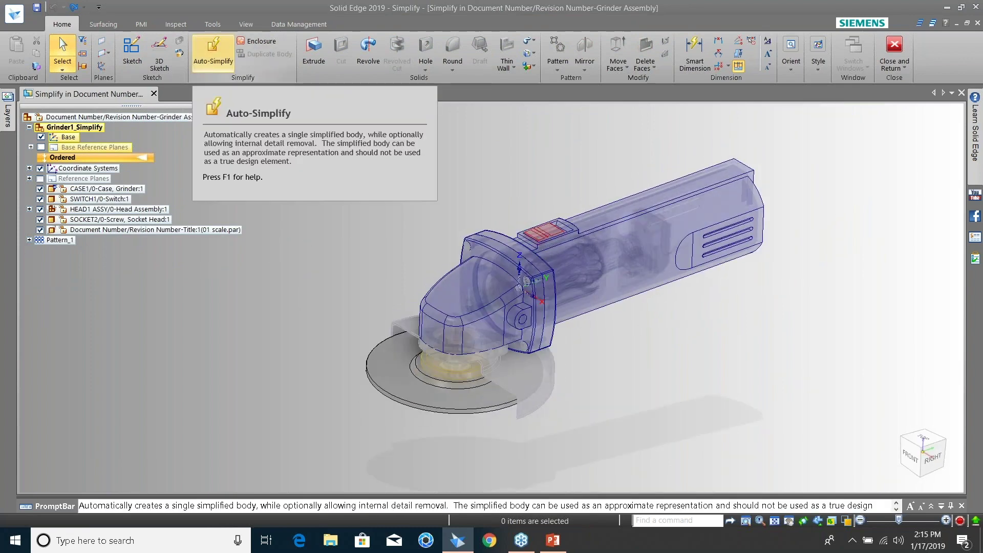
{"action": "left_click", "coordinate": [213, 54]}
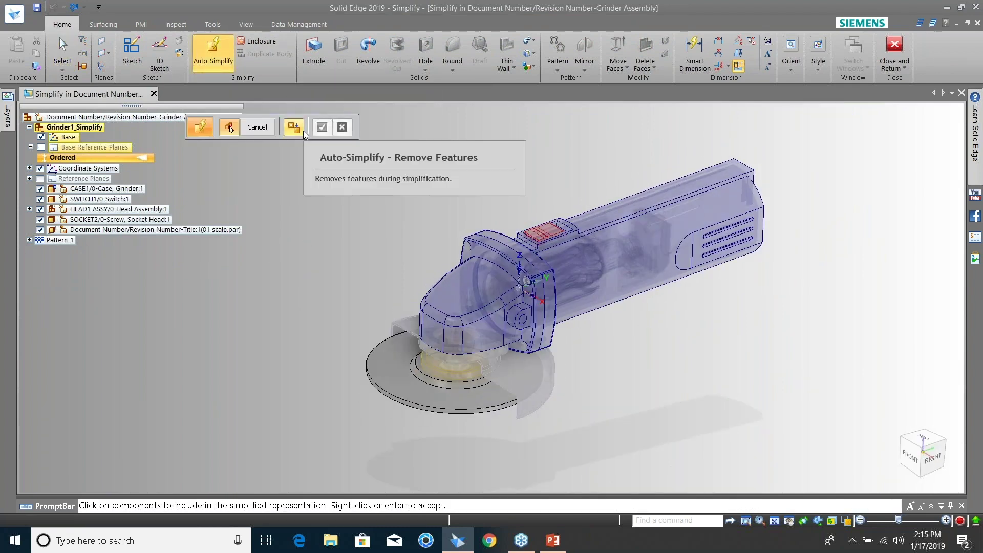
{"action": "scroll", "coordinate": [526, 275], "scroll_direction": "down", "scroll_amount": 1}
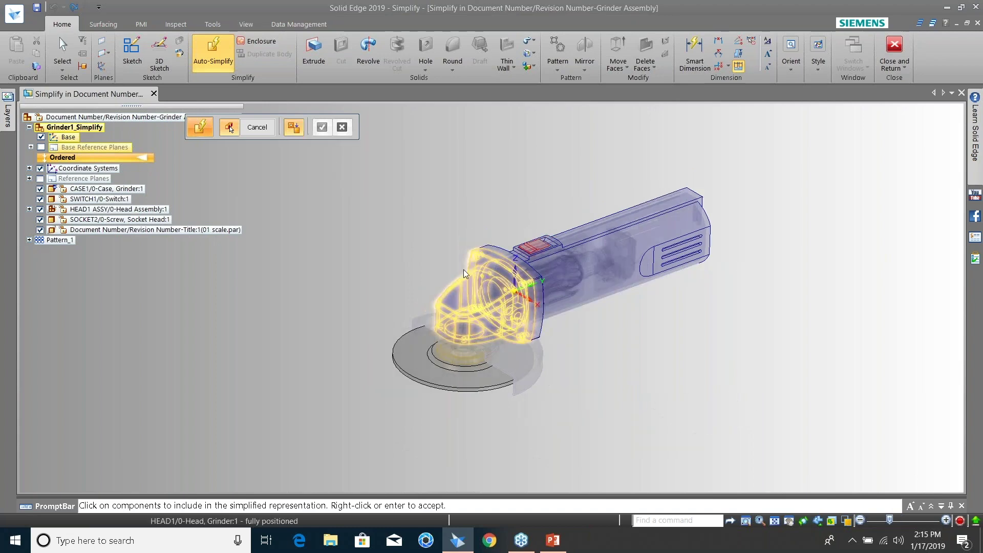
{"action": "left_click_drag", "start_coordinate": [414, 214], "coordinate": [769, 429]}
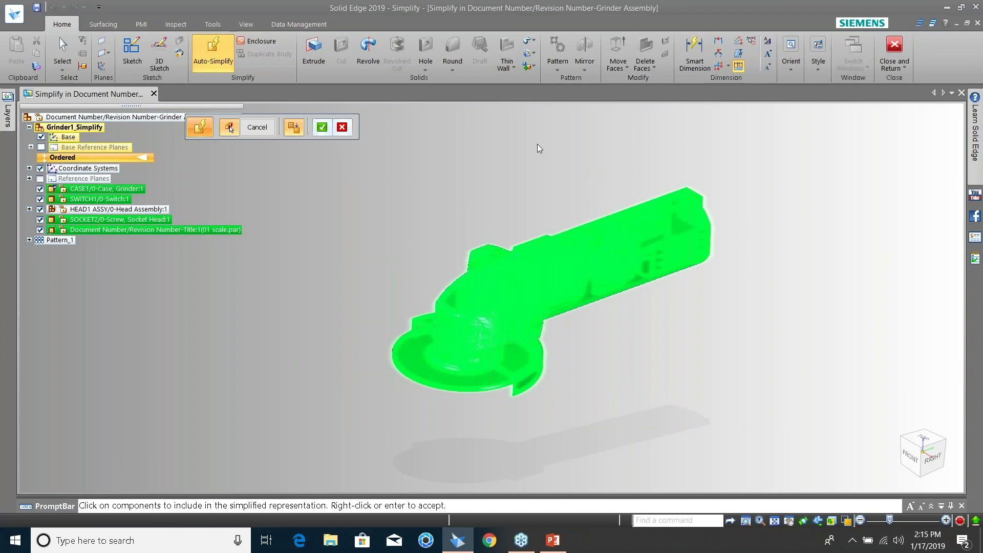
{"action": "scroll", "coordinate": [539, 149], "scroll_direction": "up", "scroll_amount": 1}
{"action": "left_click", "coordinate": [322, 127]}
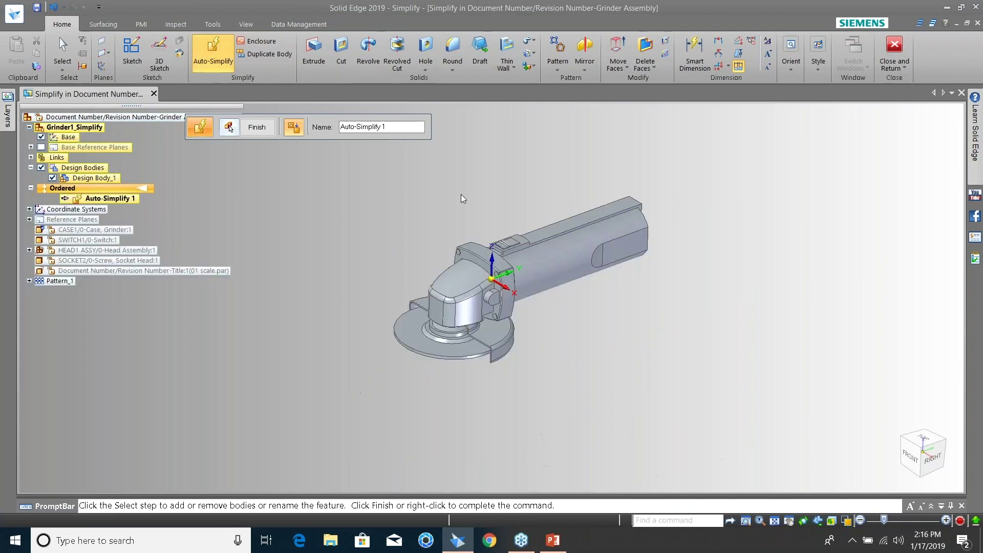
- Turn Clip On to section the simplified grinder, orbit and zoom through the interior, then turn clipping off
{"action": "left_click", "coordinate": [246, 24]}
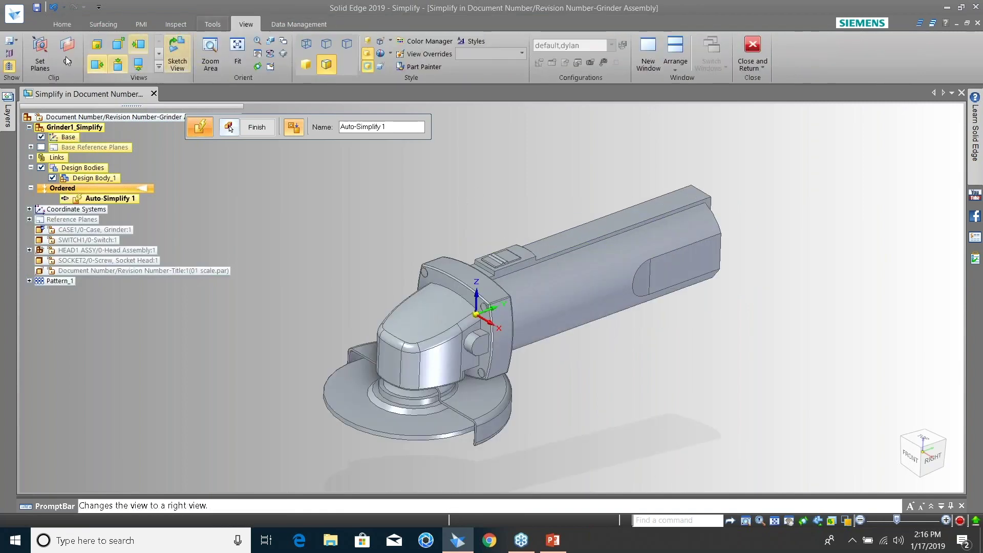
{"action": "left_click", "coordinate": [68, 51]}
{"action": "scroll", "coordinate": [530, 360], "scroll_direction": "up", "scroll_amount": 3}
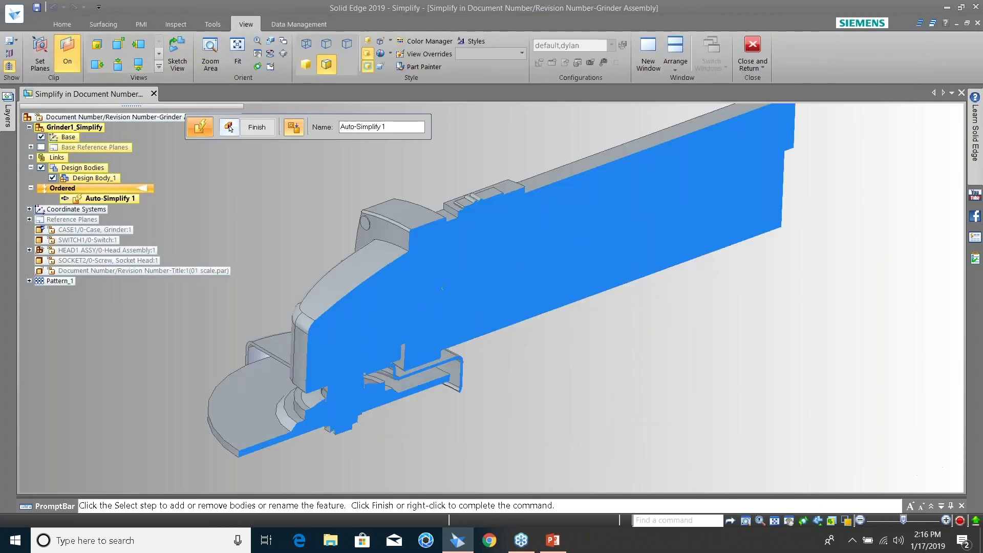
{"action": "mouse_move", "coordinate": [529, 361]}
{"action": "middle_mouse_down"}
{"action": "mouse_move", "coordinate": [425, 295]}
{"action": "mouse_move", "coordinate": [517, 349]}
{"action": "middle_mouse_up"}
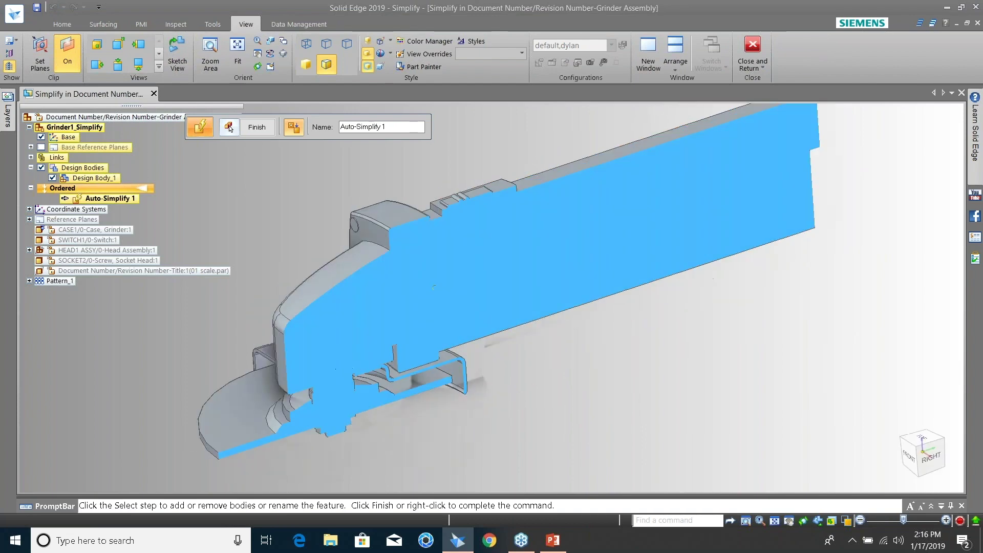
{"action": "scroll", "coordinate": [517, 349], "scroll_direction": "down", "scroll_amount": 2}
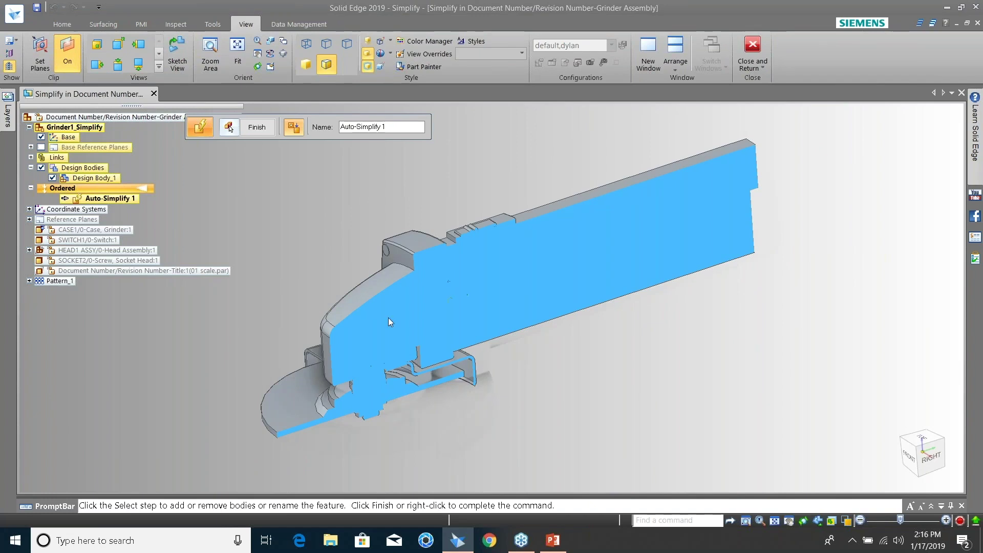
{"action": "scroll", "coordinate": [406, 233], "scroll_direction": "up", "scroll_amount": 6}
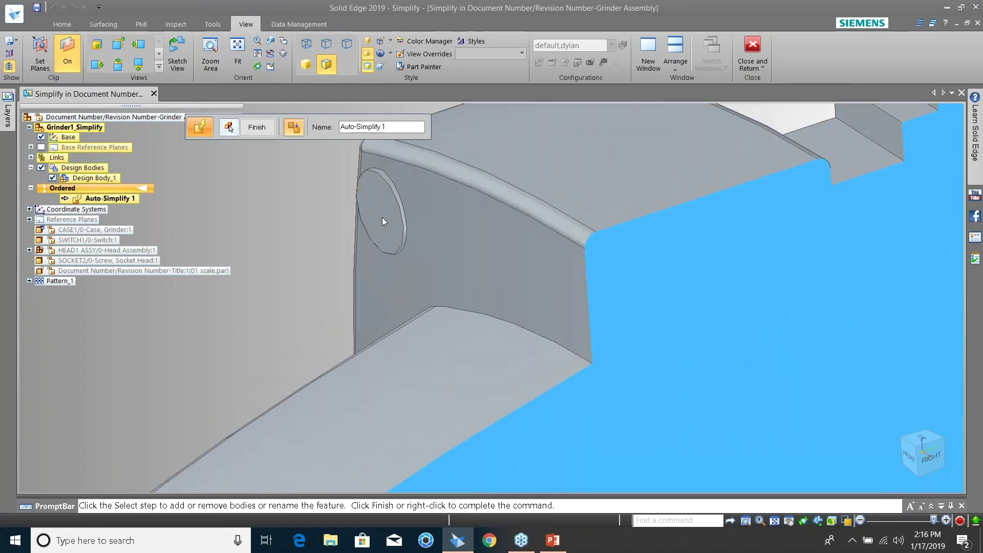
{"action": "scroll", "coordinate": [382, 217], "scroll_direction": "down", "scroll_amount": 5}
{"action": "scroll", "coordinate": [382, 217], "scroll_direction": "down", "scroll_amount": 2}
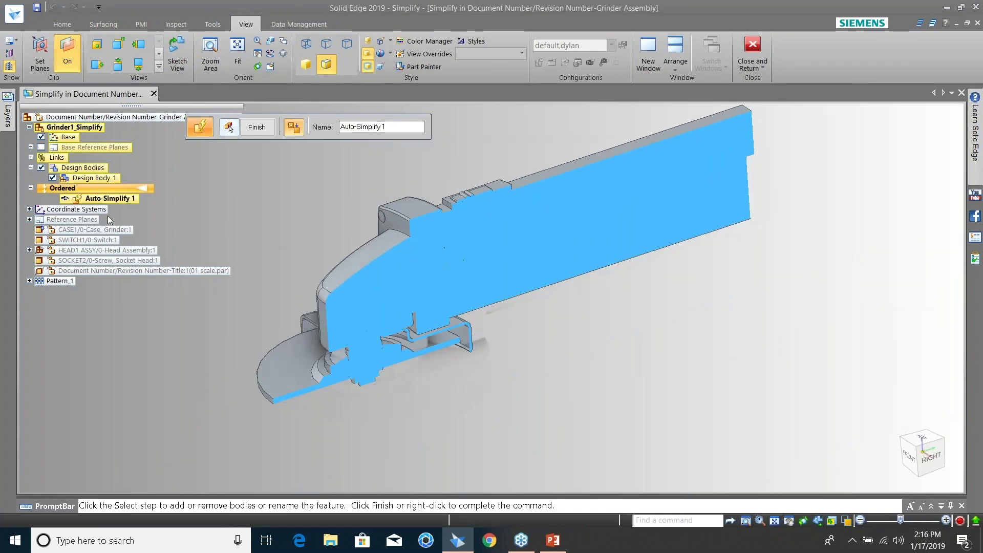
{"action": "mouse_move", "coordinate": [111, 198]}
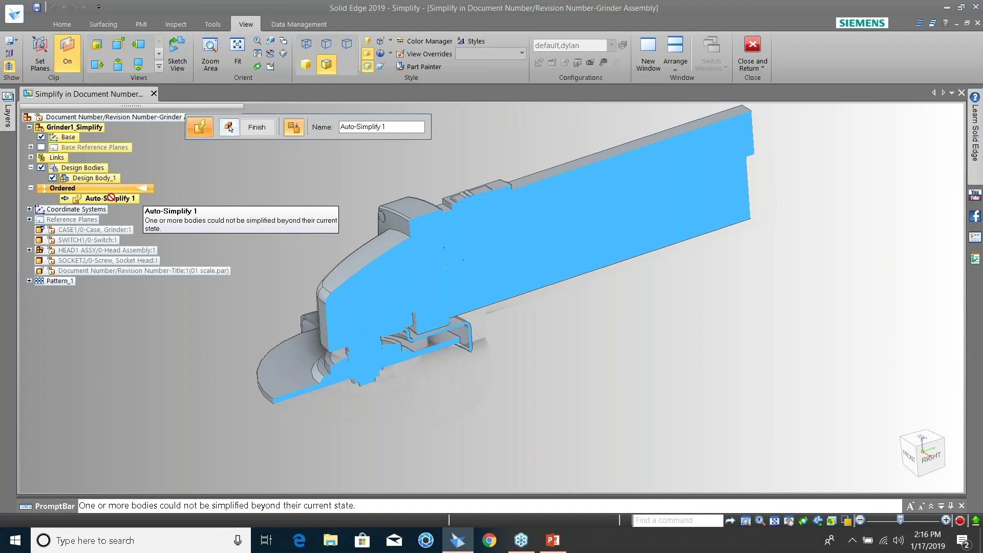
{"action": "left_click", "coordinate": [67, 51]}
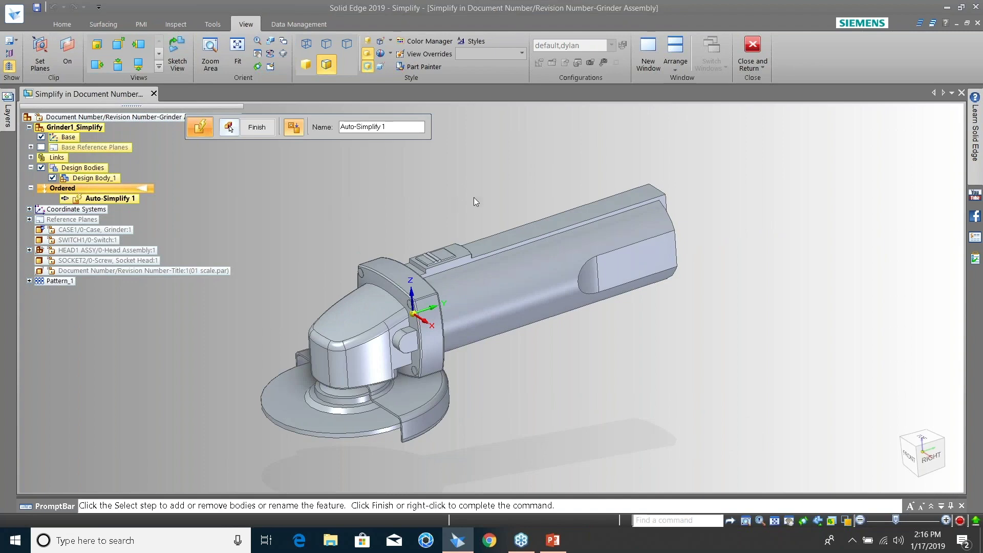
{"action": "scroll", "coordinate": [474, 197], "scroll_direction": "down", "scroll_amount": 2}
{"action": "scroll", "coordinate": [380, 213], "scroll_direction": "up", "scroll_amount": 3}
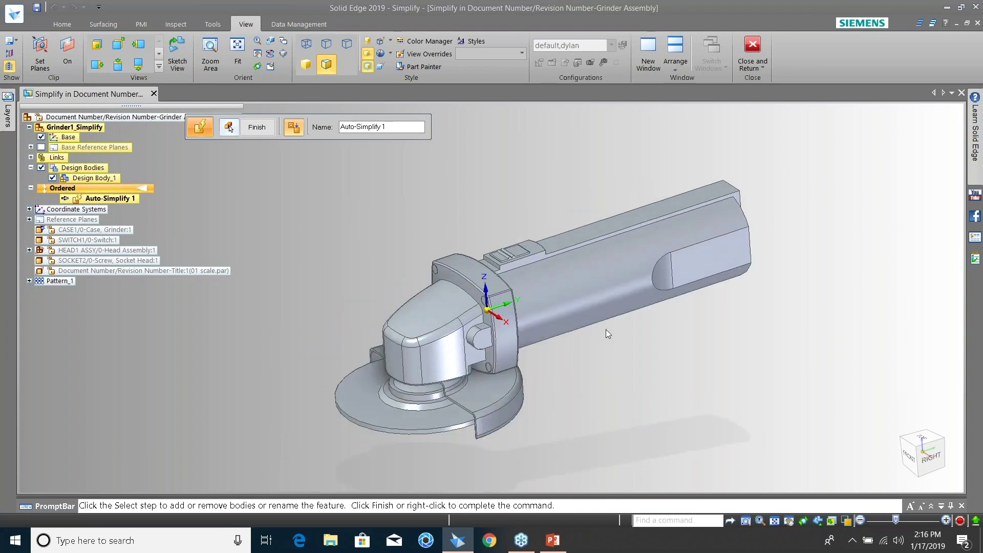
- Save the simplified model as part MM-00283_simp_A.par using Save Simplified Model As with Assign All
{"action": "left_click", "coordinate": [15, 15]}
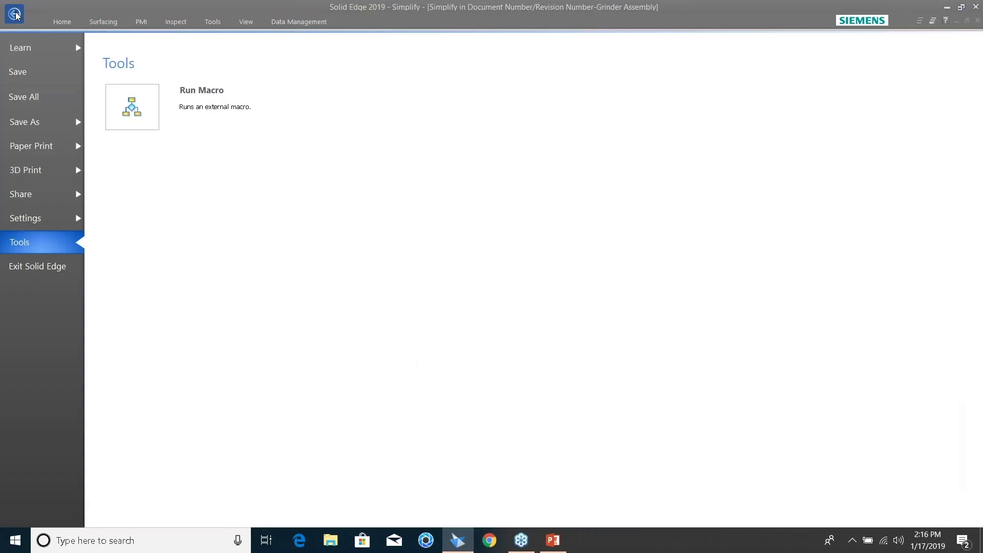
{"action": "left_click", "coordinate": [51, 134]}
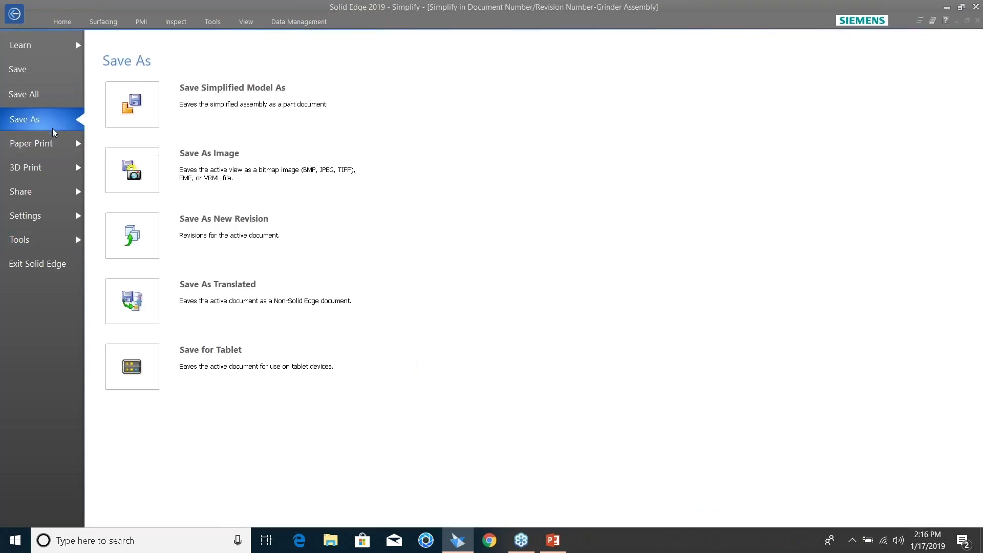
{"action": "left_click", "coordinate": [216, 109]}
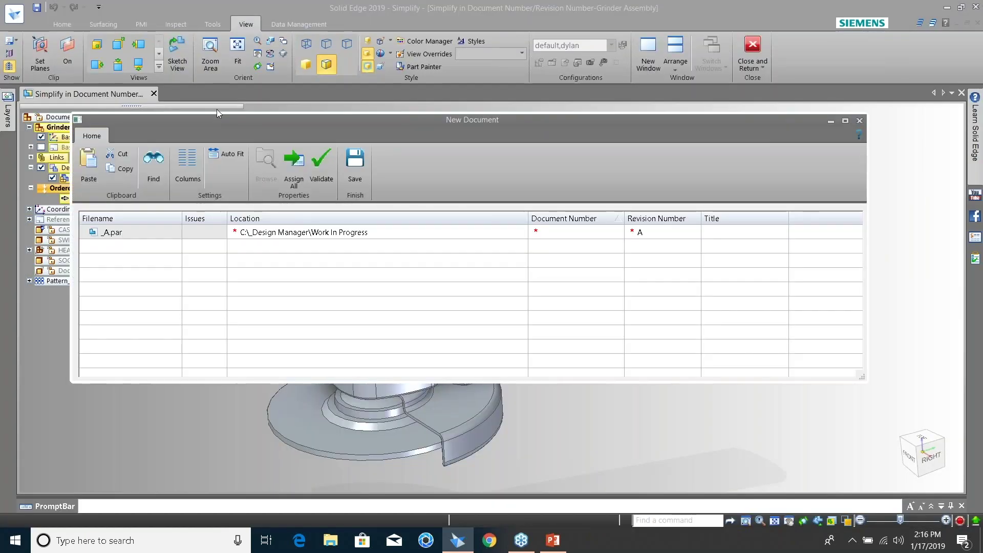
{"action": "left_click", "coordinate": [294, 164]}
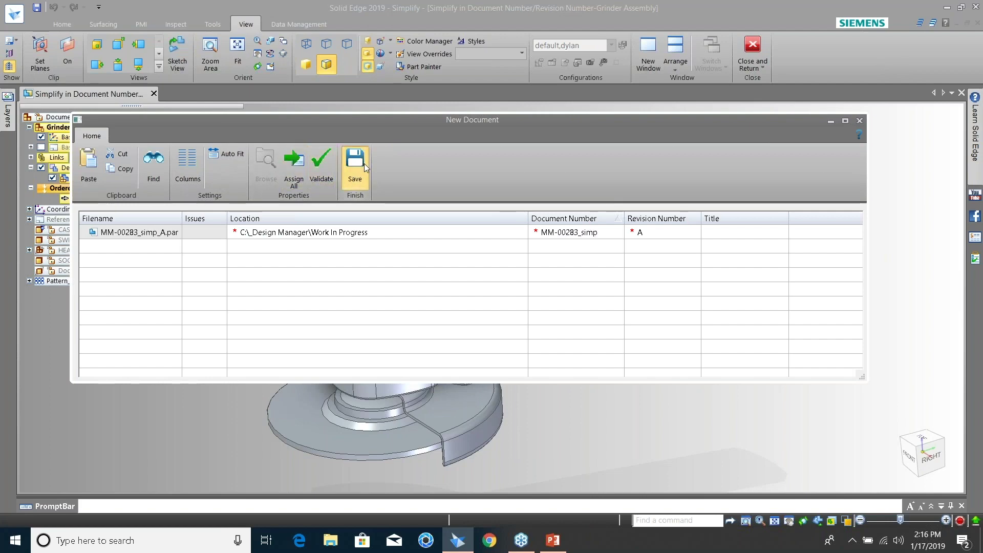
{"action": "left_click", "coordinate": [355, 164]}
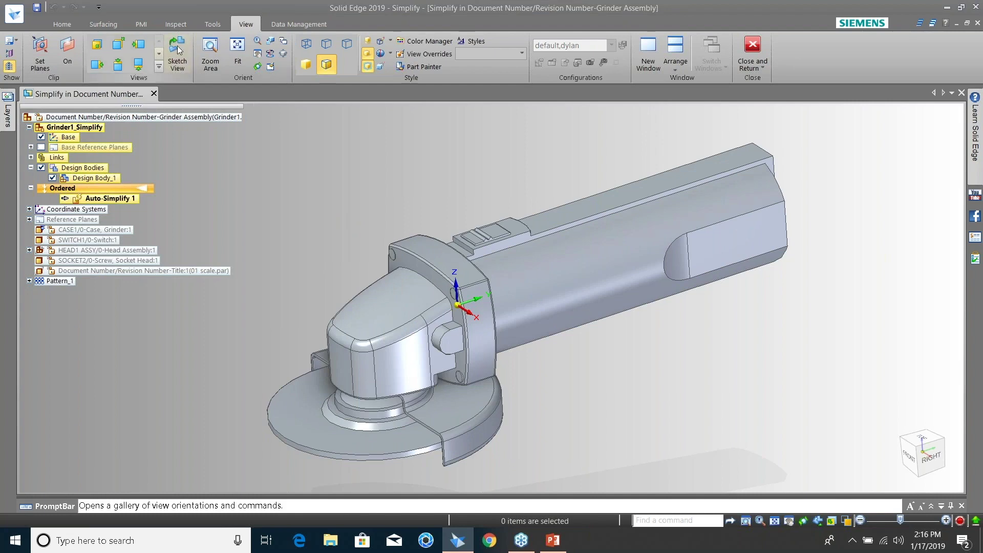
- Update Active Level, then Show Only on Auto-Simplify 1 to display the translucent original components
{"action": "left_click", "coordinate": [209, 23]}
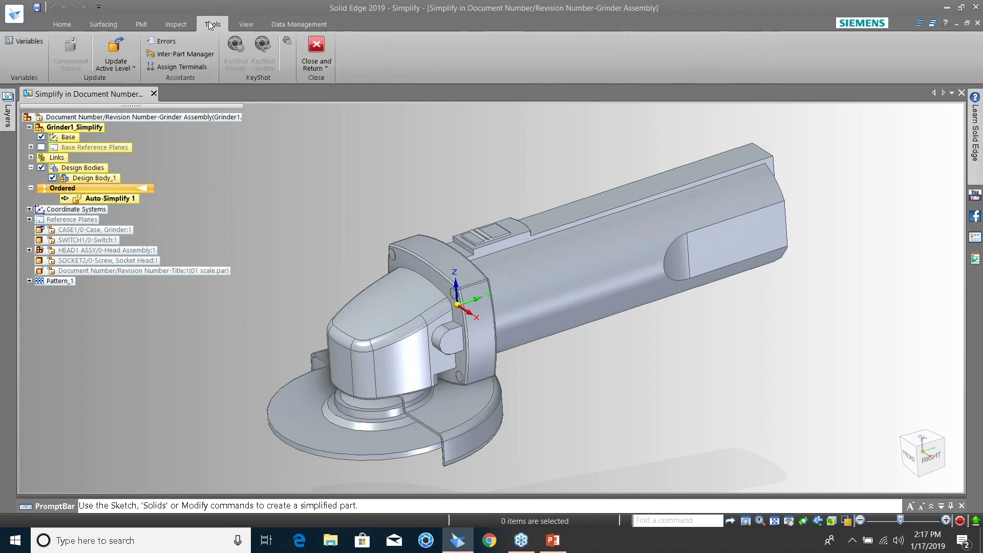
{"action": "left_click", "coordinate": [132, 44]}
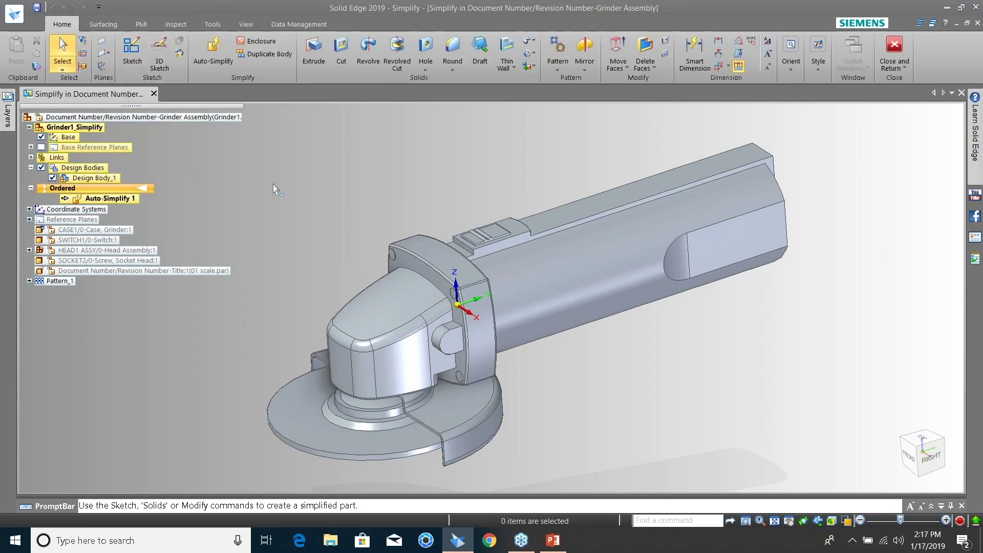
{"action": "right_click", "coordinate": [102, 199]}
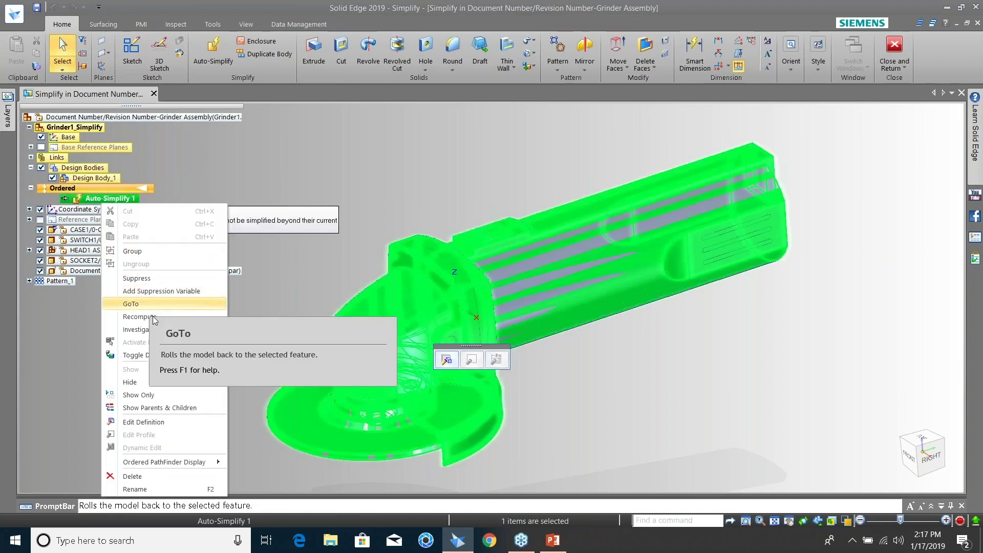
{"action": "left_click", "coordinate": [190, 396]}
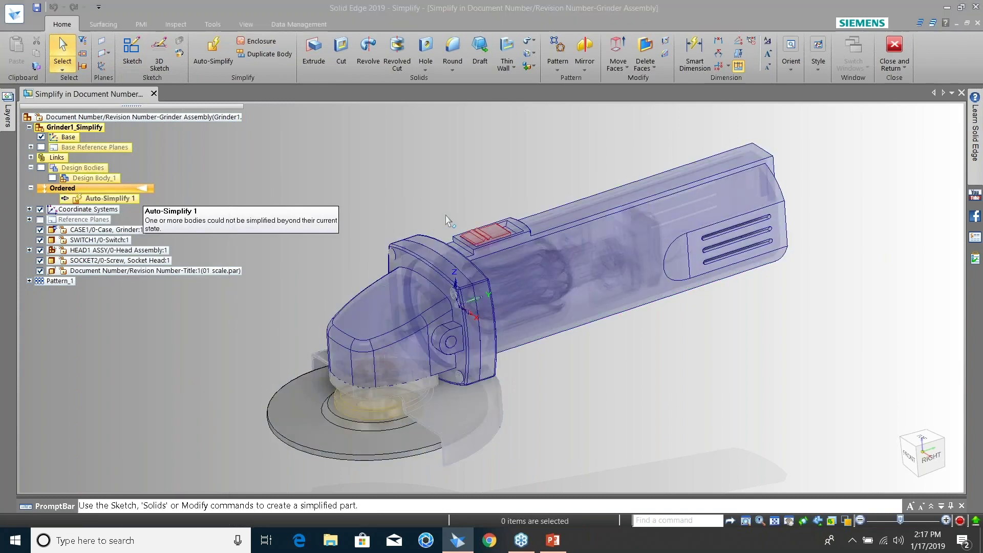
{"action": "scroll", "coordinate": [434, 232], "scroll_direction": "up", "scroll_amount": 3}
{"action": "scroll", "coordinate": [434, 232], "scroll_direction": "down", "scroll_amount": 2}
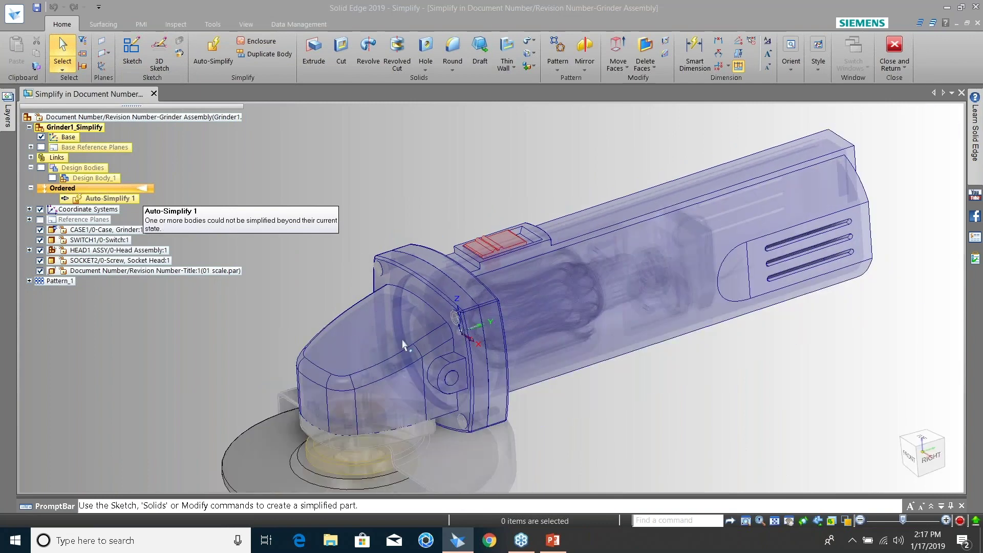
{"action": "scroll", "coordinate": [490, 393], "scroll_direction": "down", "scroll_amount": 1}
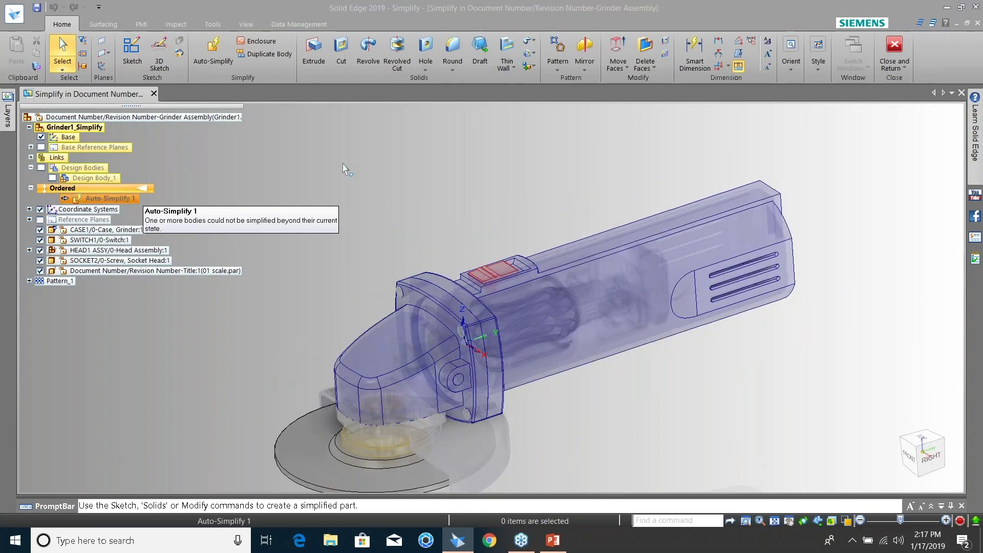